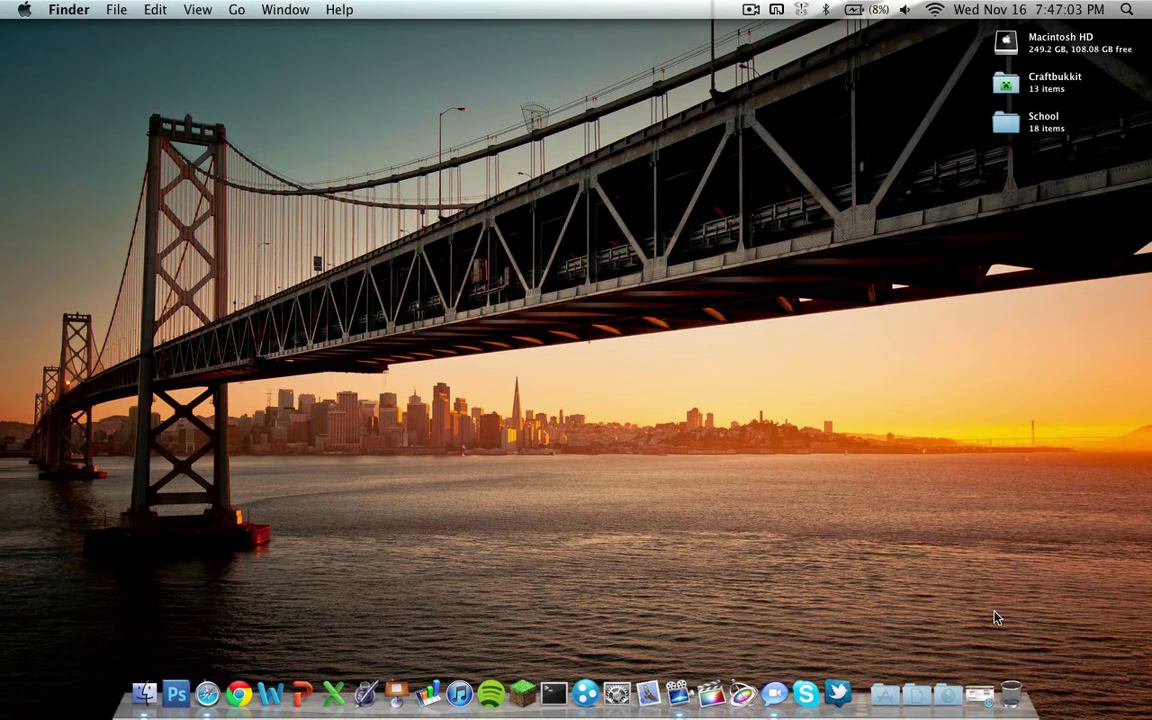
# Restore the minimized Safari window to view the OnyX (Lion) for Mac download page on CNET, and minimize it again
pyautogui.click(986, 697)
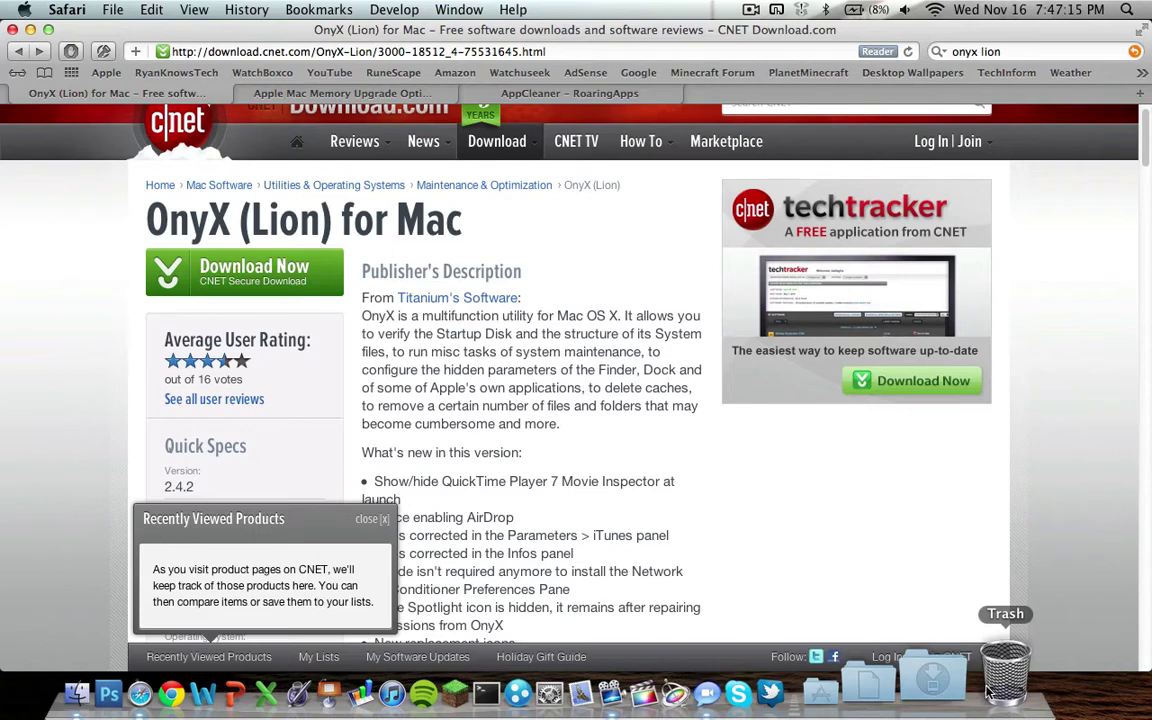
pyautogui.moveTo(988, 690); pyautogui.dragTo(1002, 680)
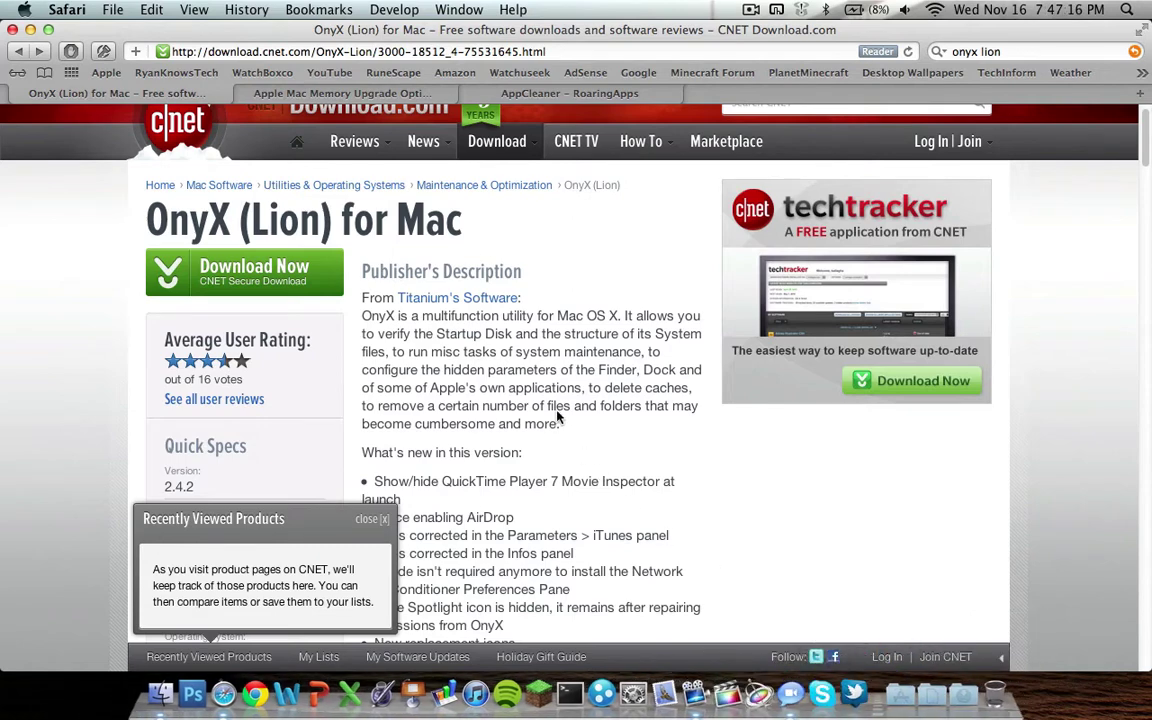
pyautogui.click(30, 29)
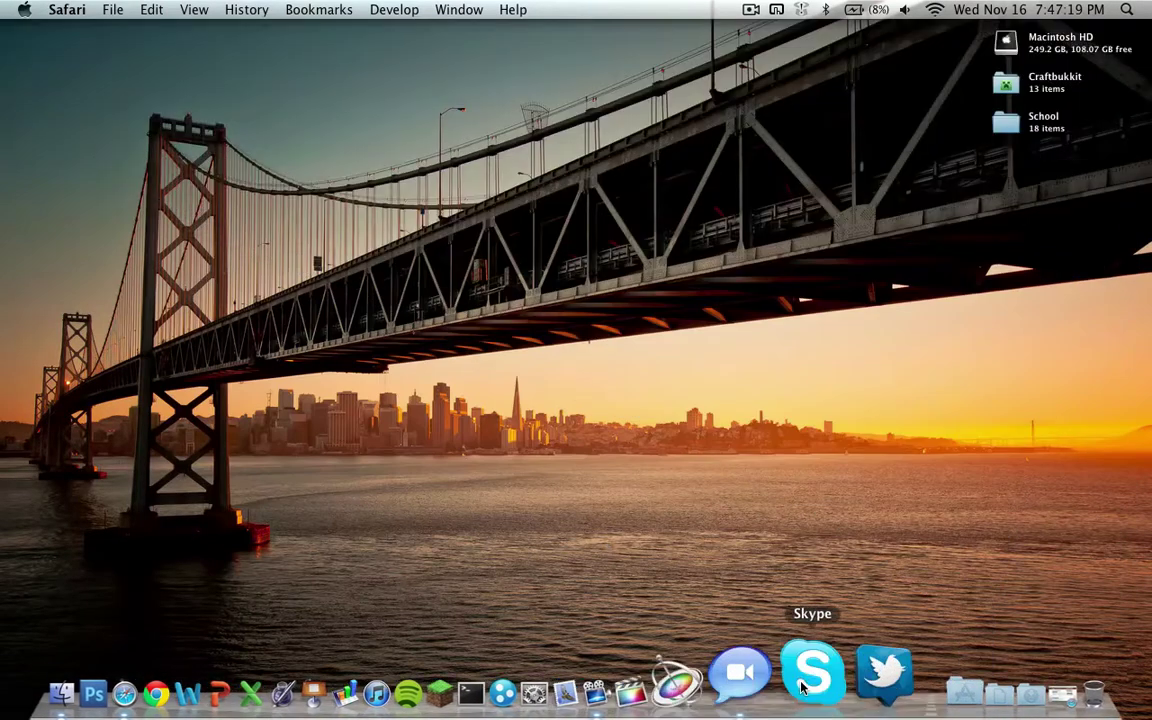
# Launch OnyX from the Applications folder
pyautogui.click(885, 684)
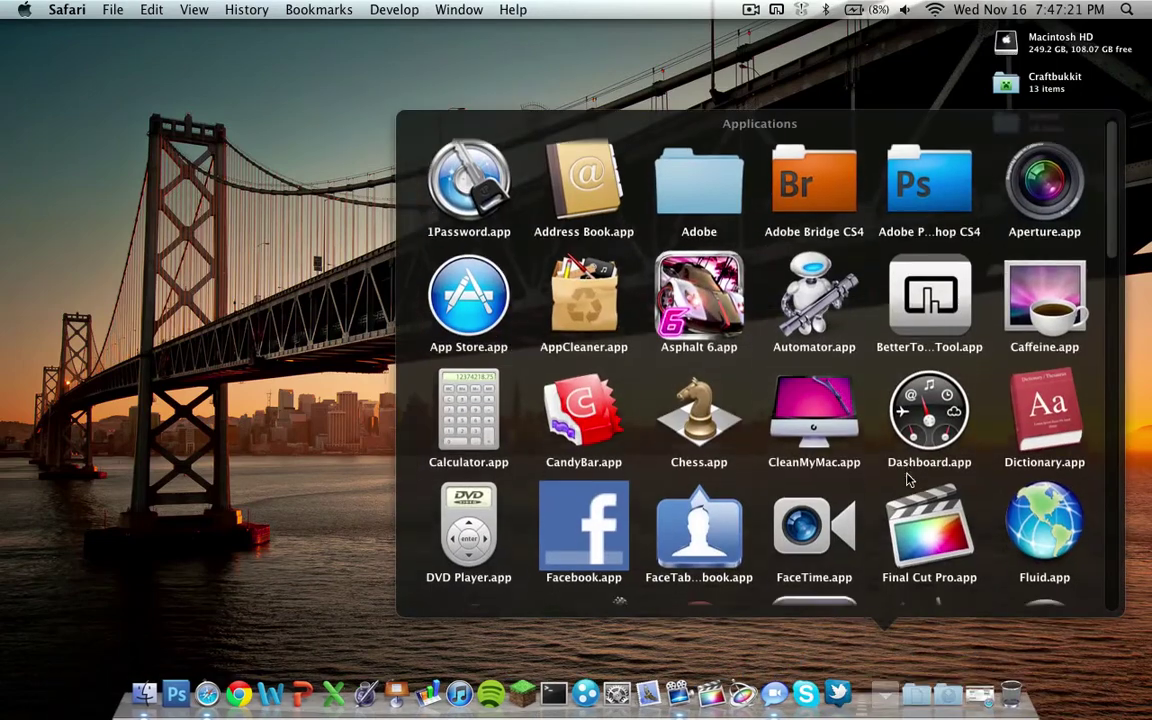
pyautogui.scroll(-5, 907, 480)
pyautogui.scroll(-2, 907, 480)
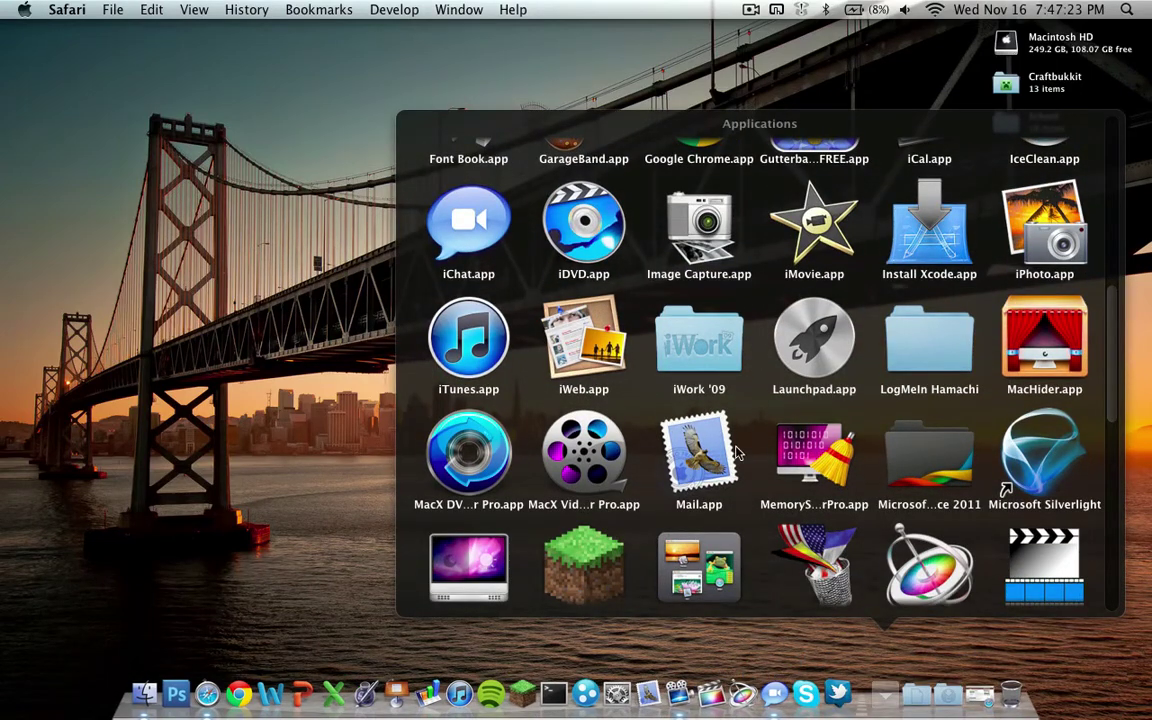
pyautogui.scroll(-5, 737, 453)
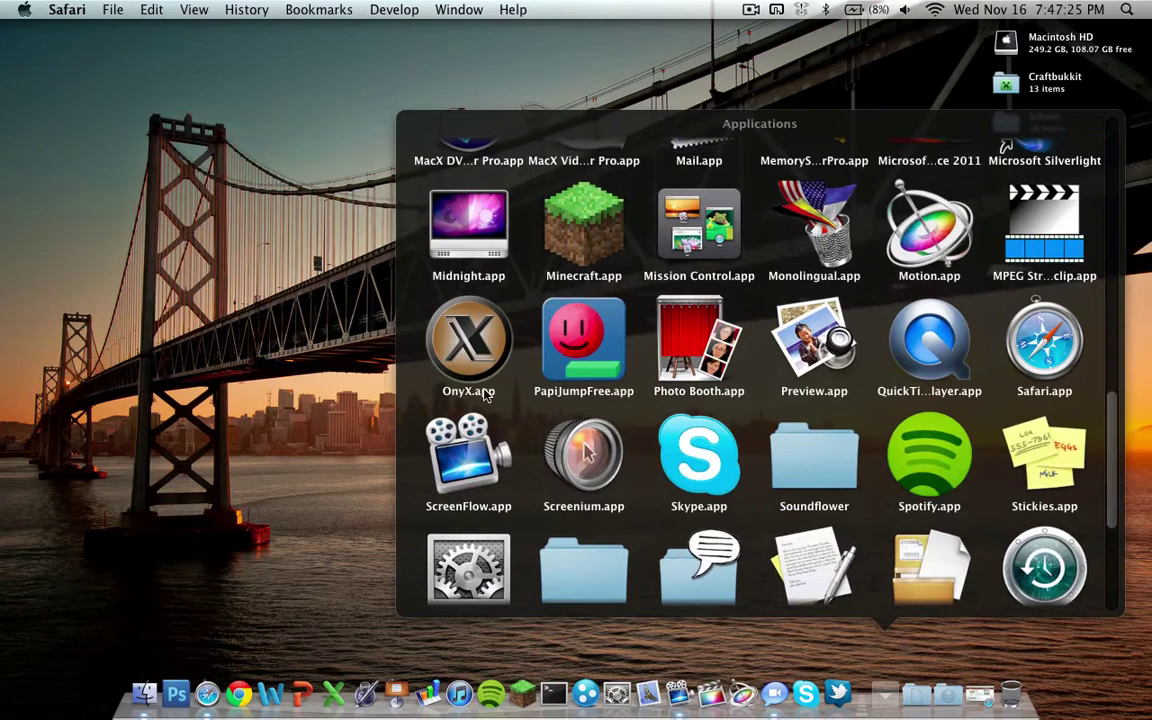
pyautogui.click(452, 372)
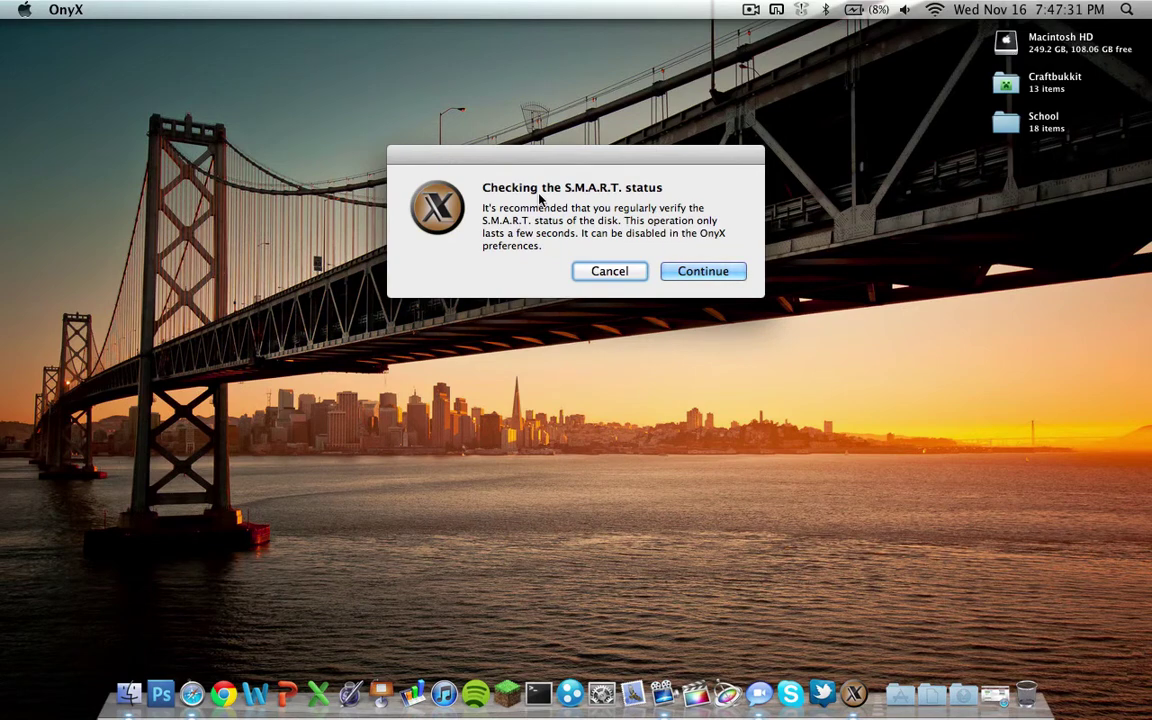
# Run the S.M.A.R.T. status check and the startup volume verification in OnyX, and dismiss the verification result
pyautogui.click(716, 270)
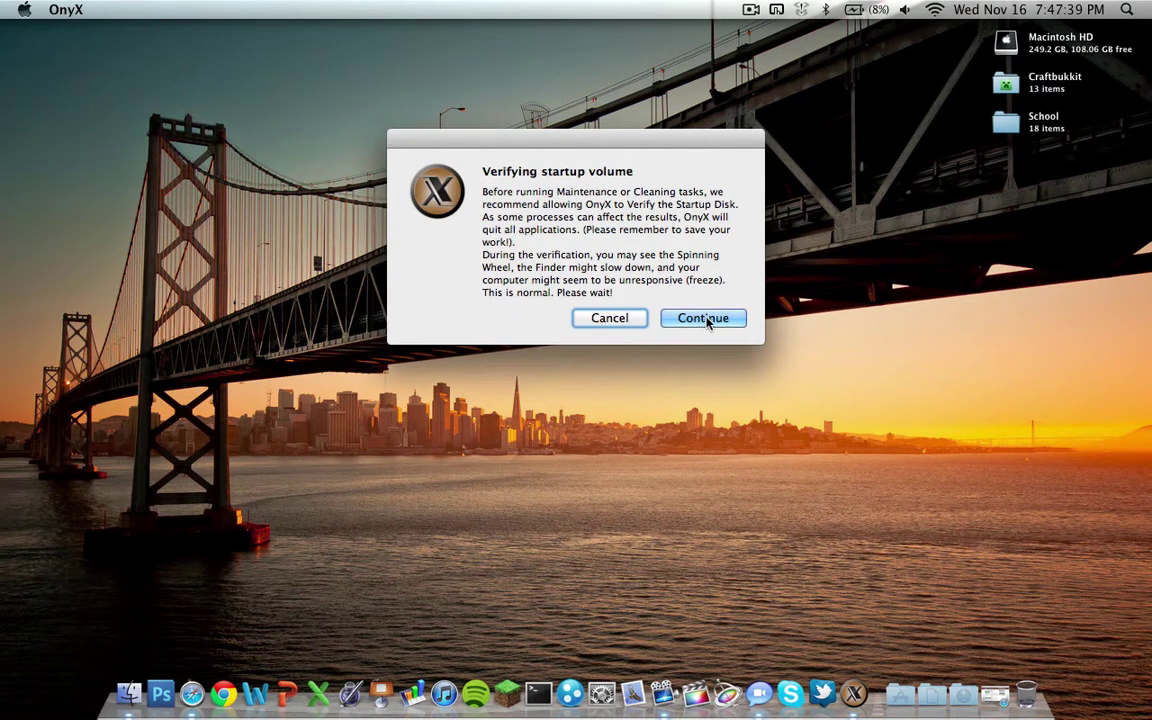
pyautogui.click(704, 319)
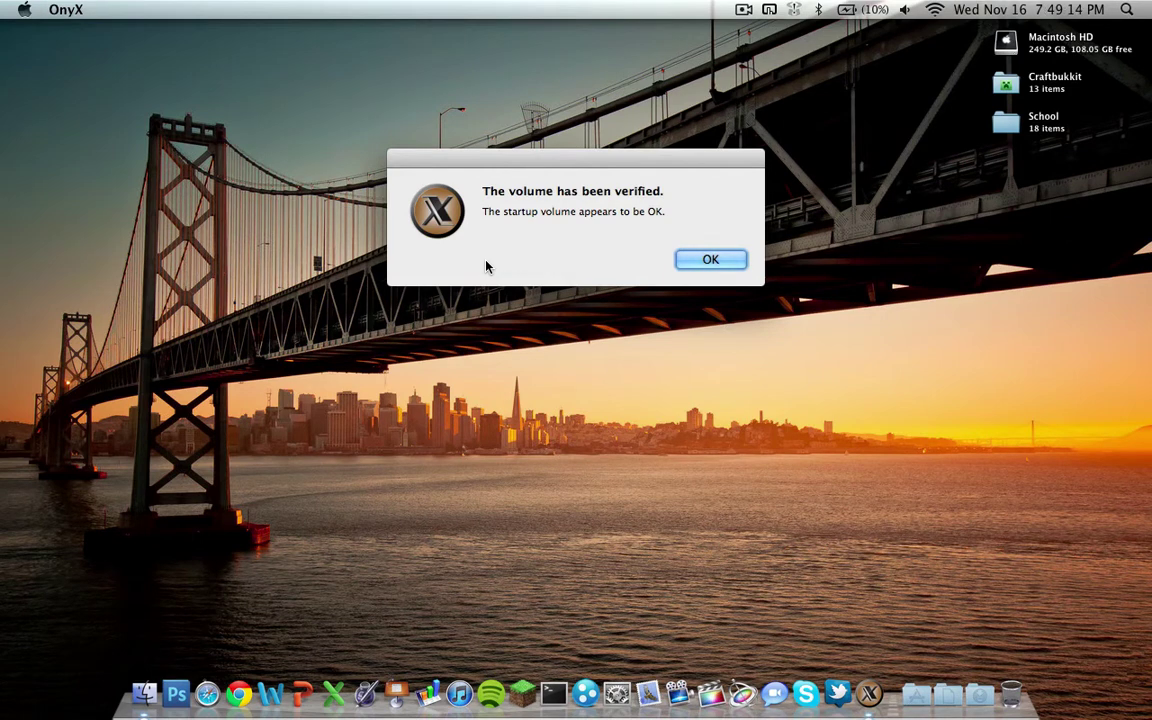
pyautogui.press('Return')
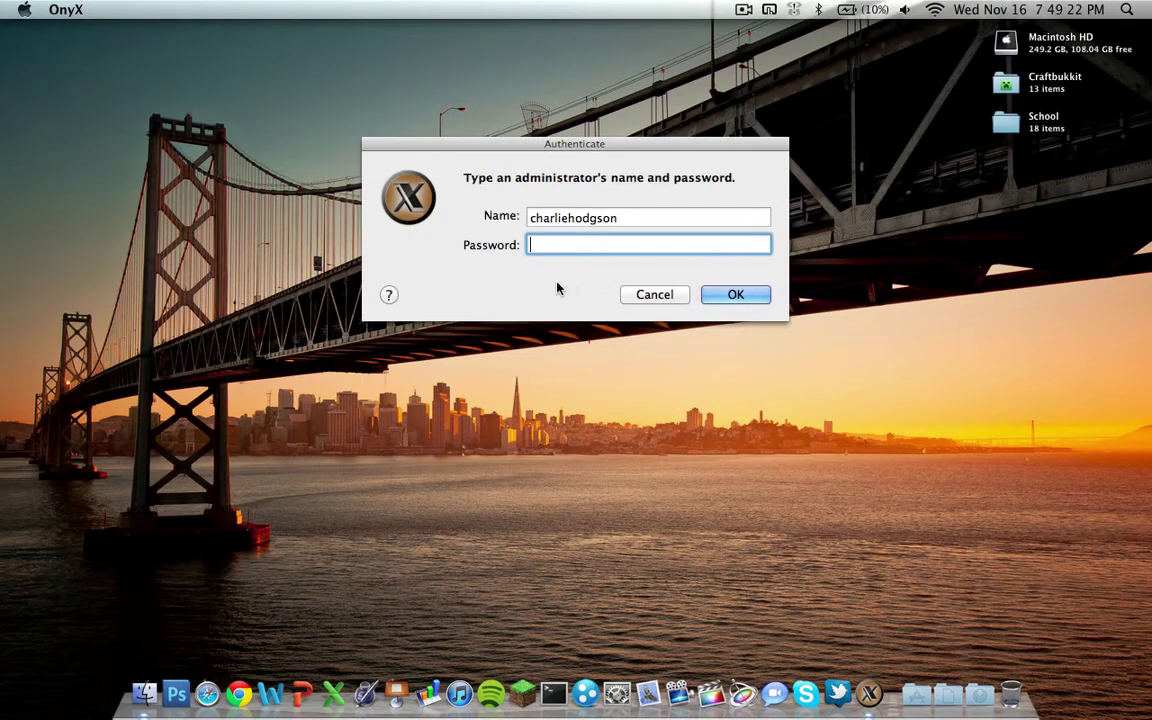
# Authenticate OnyX with the administrator password and close the OnyX Help window
pyautogui.write('•••••••')
pyautogui.press('Return')
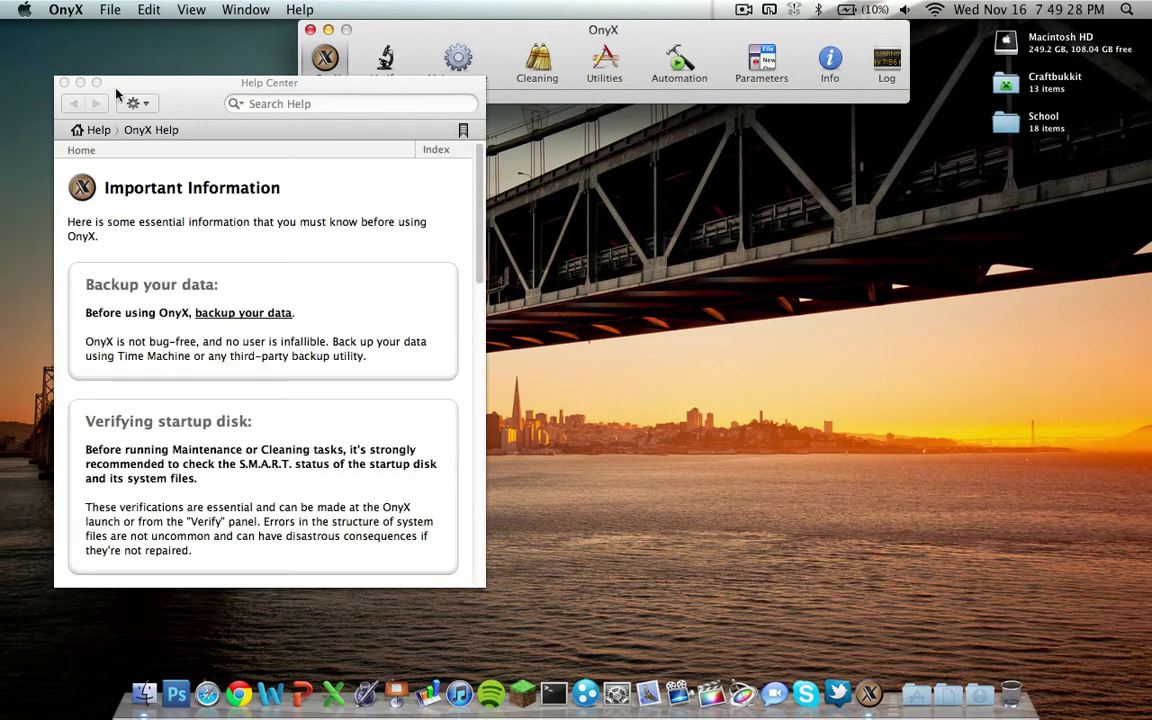
pyautogui.click(64, 83)
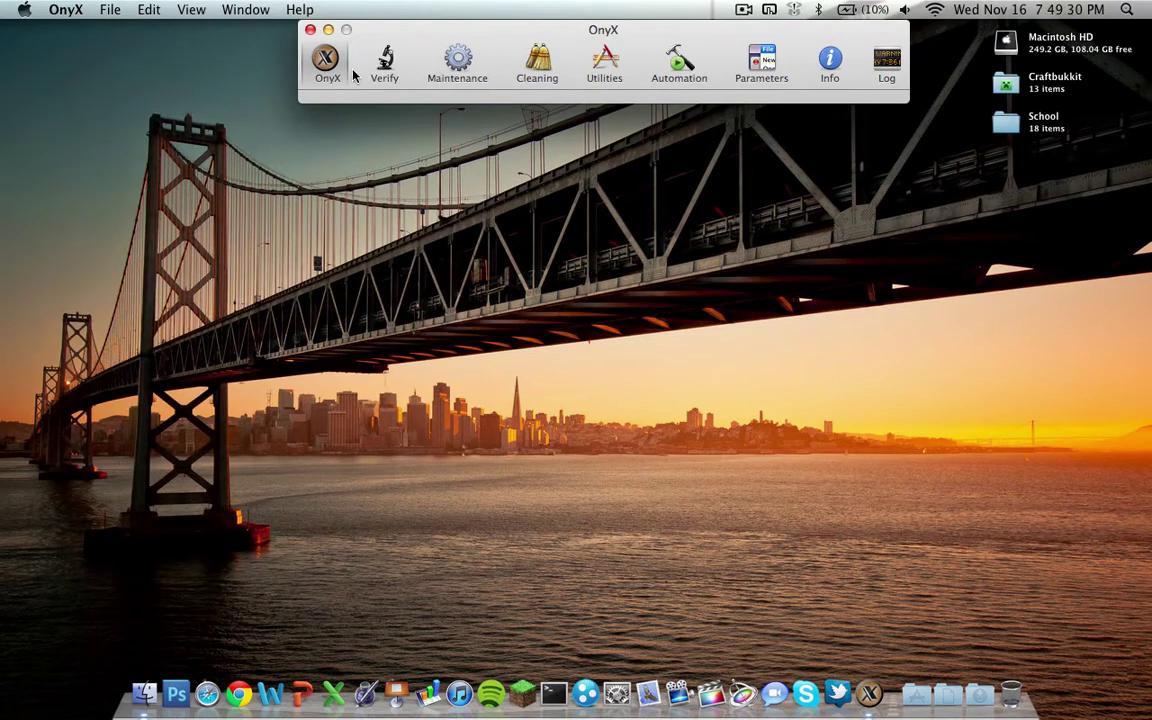
# Examine OnyX's Verify section and the Permissions, Scripts and Rebuild options of its Maintenance section
pyautogui.click(383, 66)
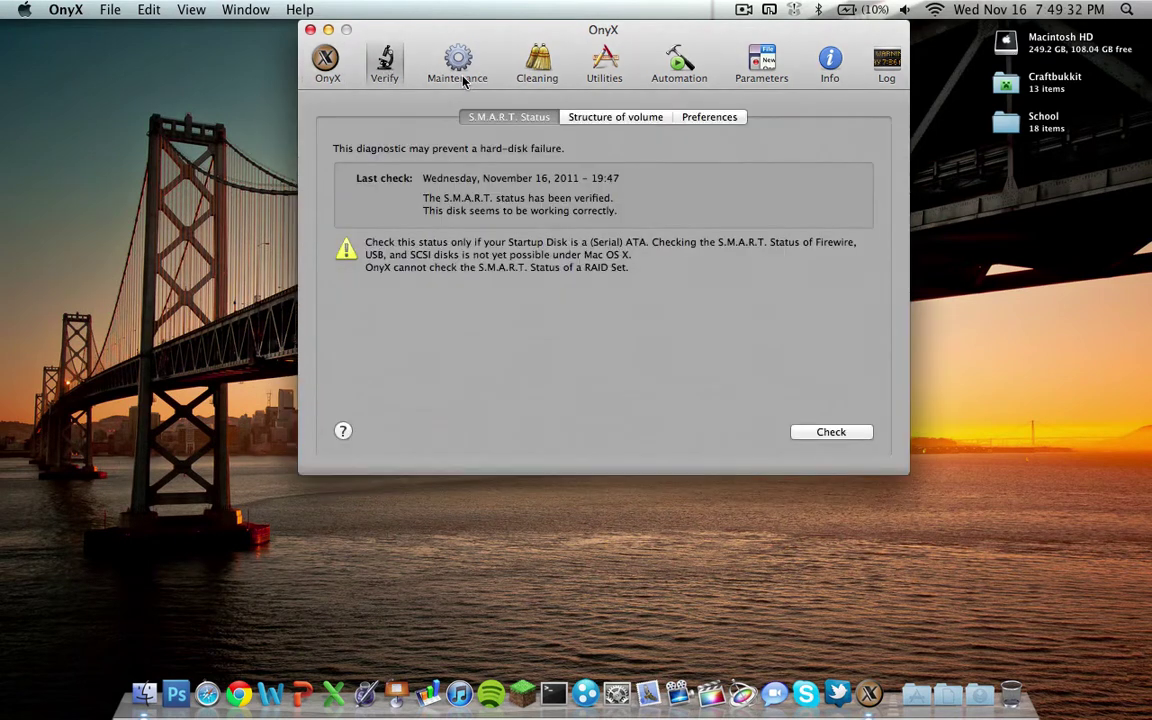
pyautogui.click(462, 75)
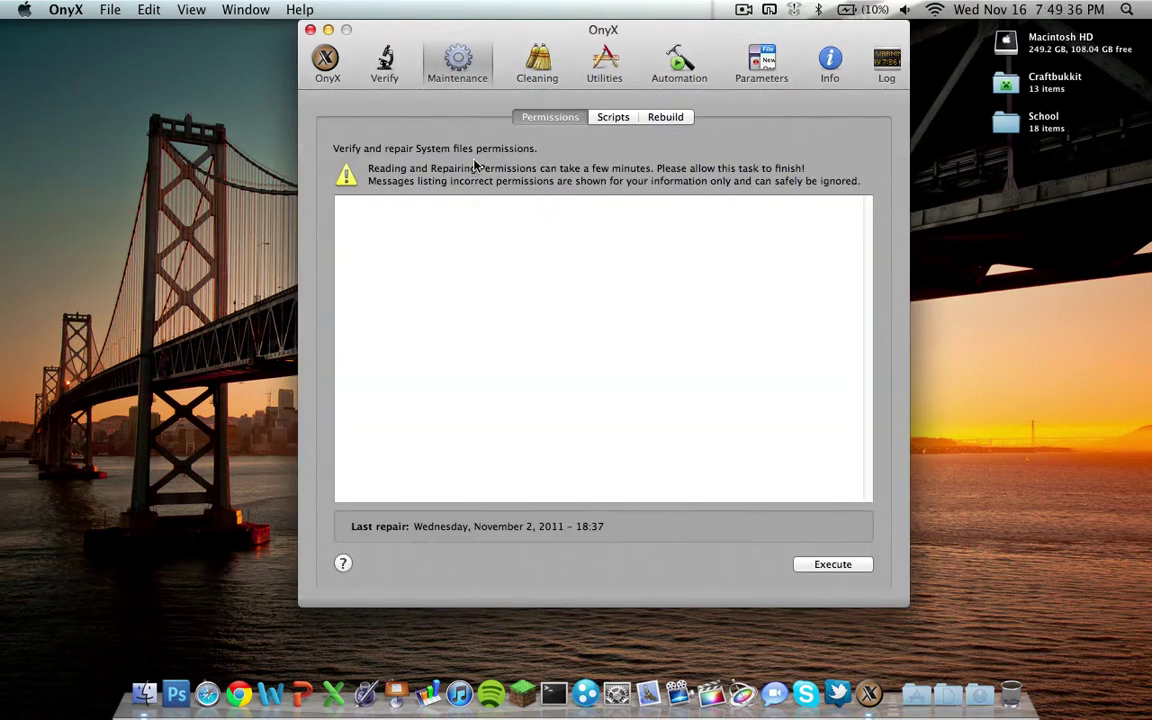
pyautogui.click(617, 118)
pyautogui.click(666, 118)
pyautogui.click(560, 117)
# Review OnyX's System, User, Internet, Fonts, Logs and Misc. cleaning options without running them, and quit OnyX
pyautogui.click(545, 72)
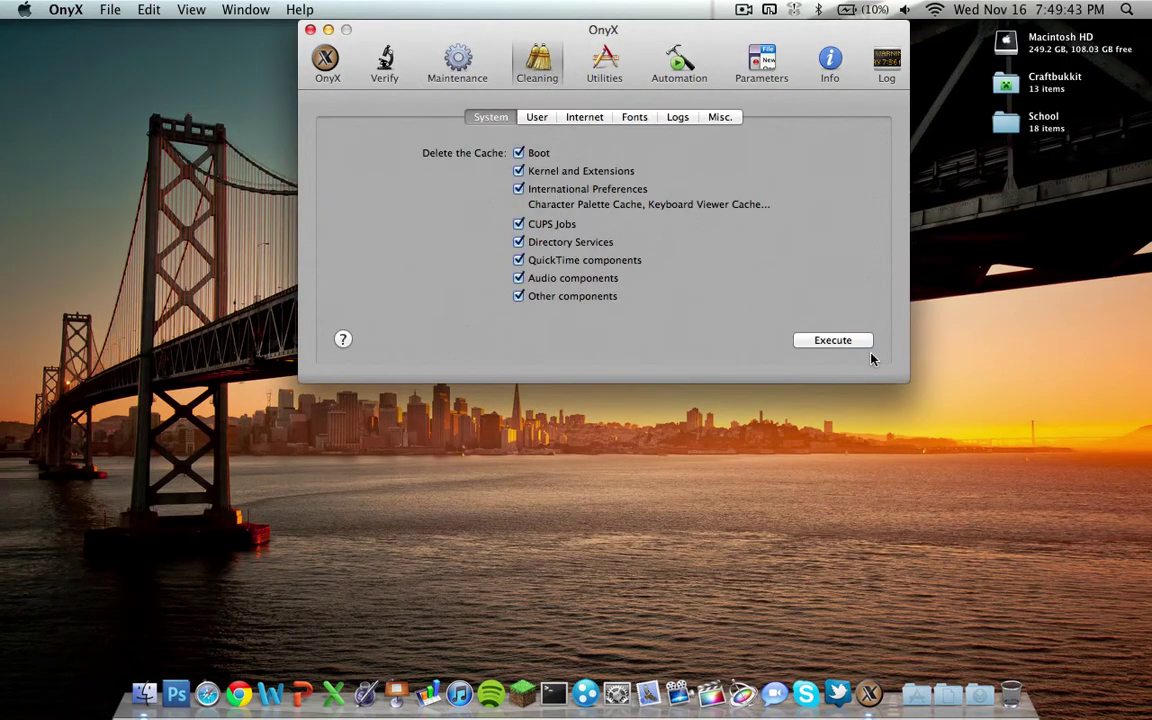
pyautogui.click(535, 117)
pyautogui.click(585, 117)
pyautogui.click(634, 117)
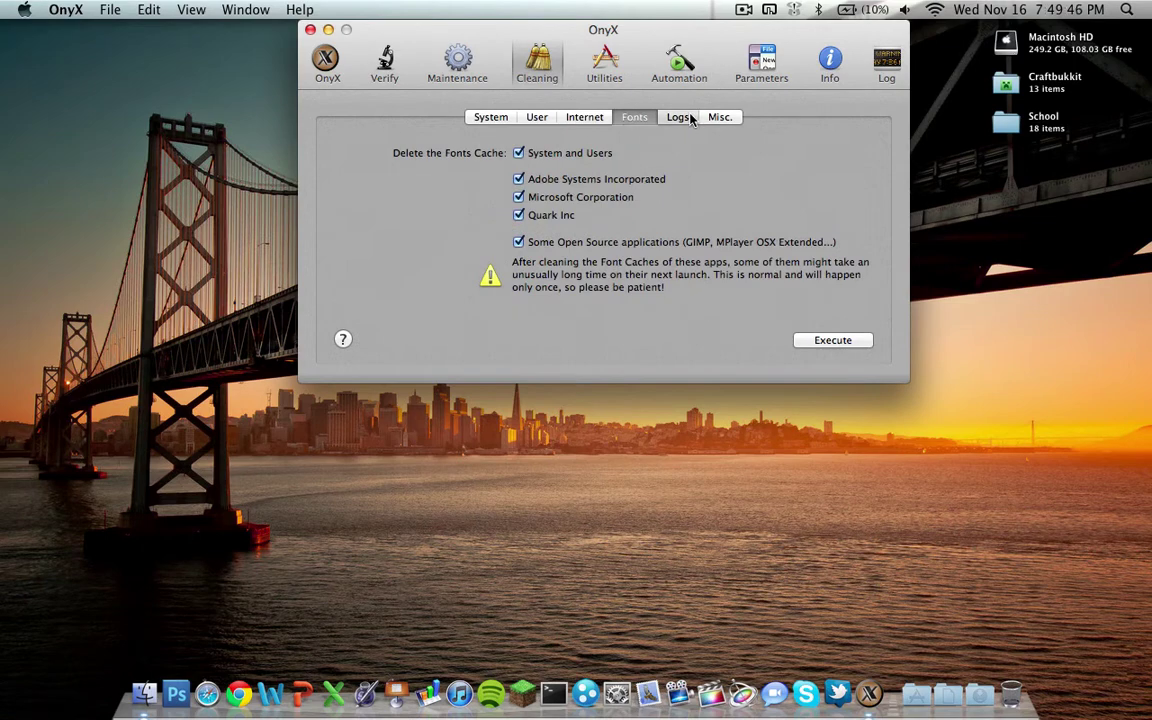
pyautogui.click(677, 117)
pyautogui.click(719, 117)
pyautogui.click(486, 117)
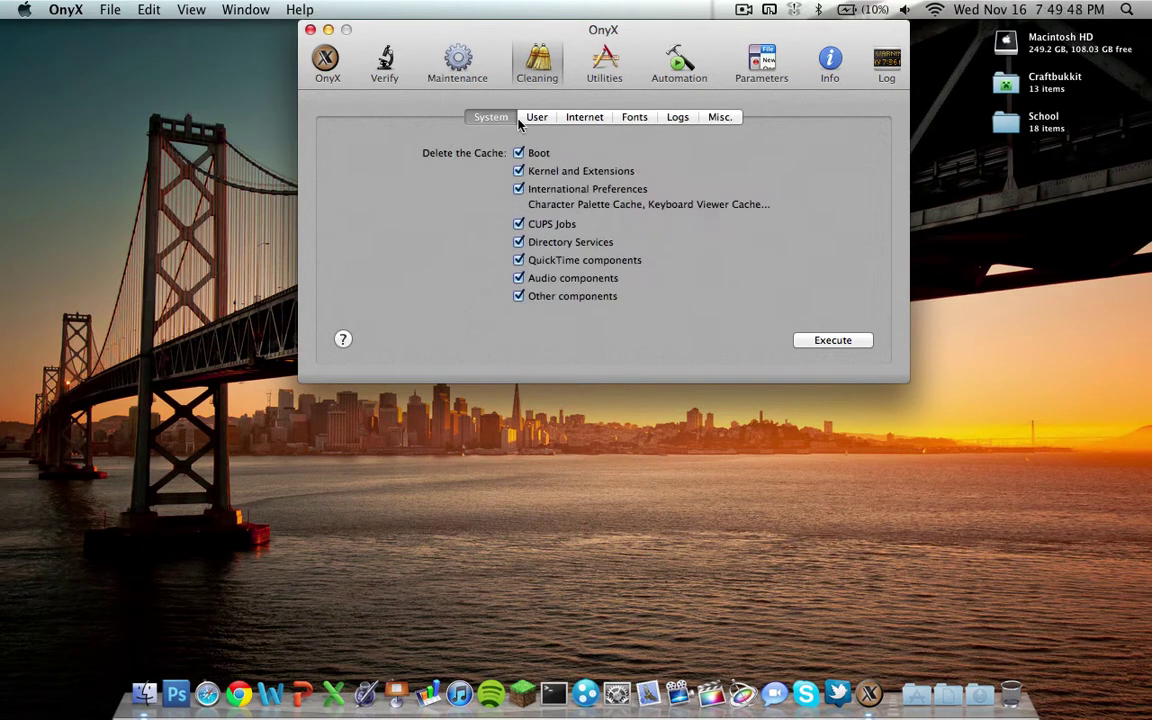
pyautogui.click(530, 117)
pyautogui.click(582, 117)
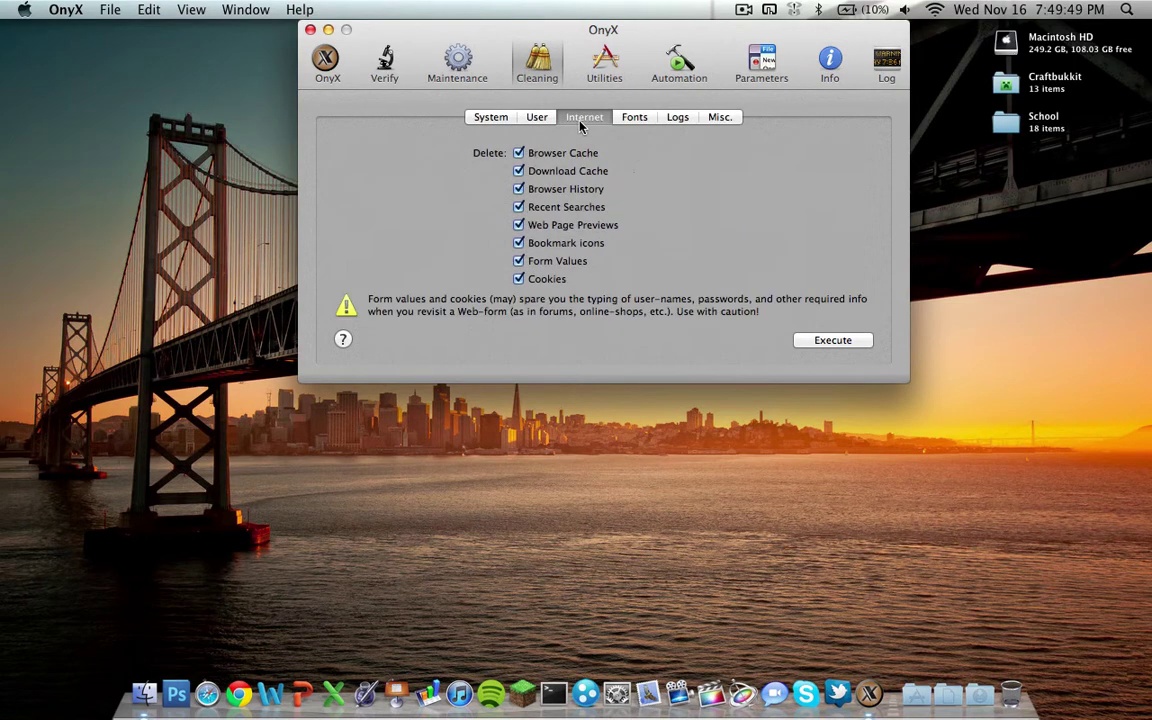
pyautogui.click(487, 118)
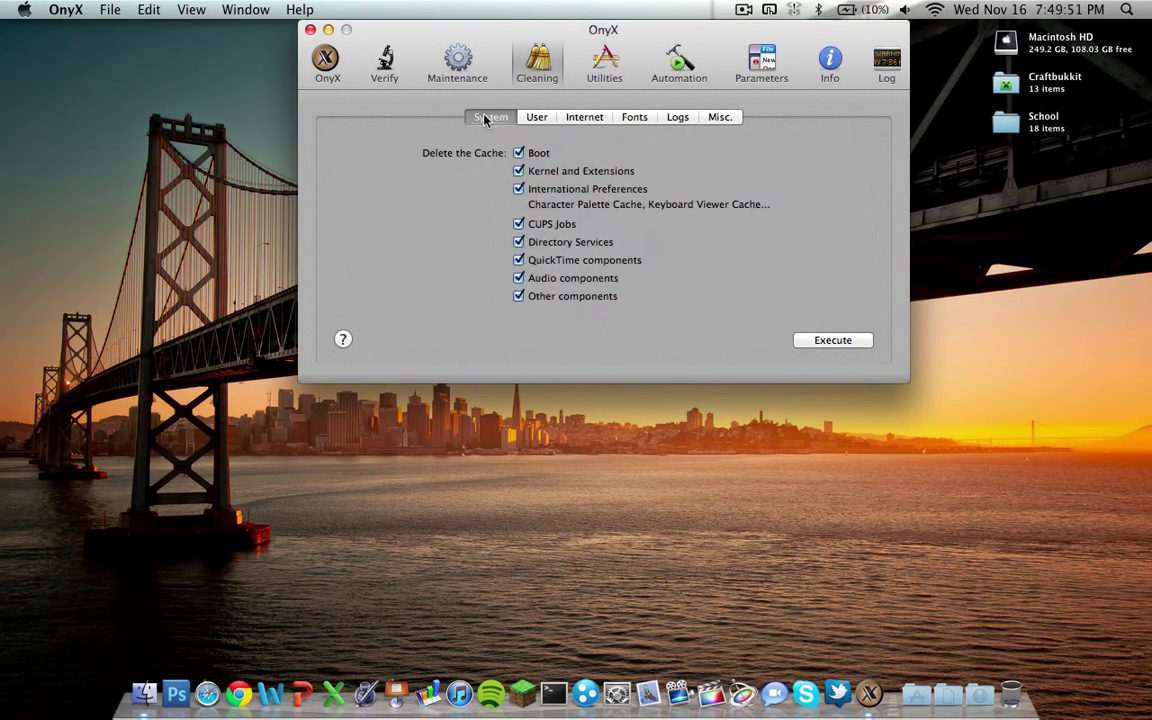
pyautogui.click(310, 30)
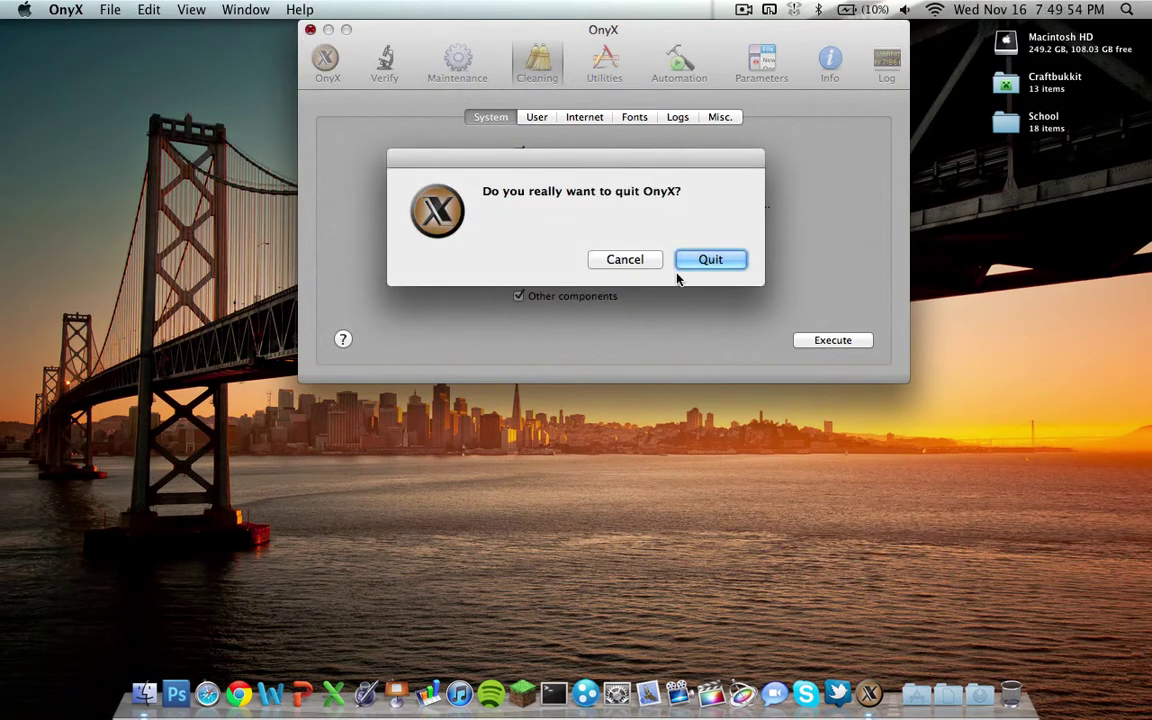
pyautogui.click(712, 260)
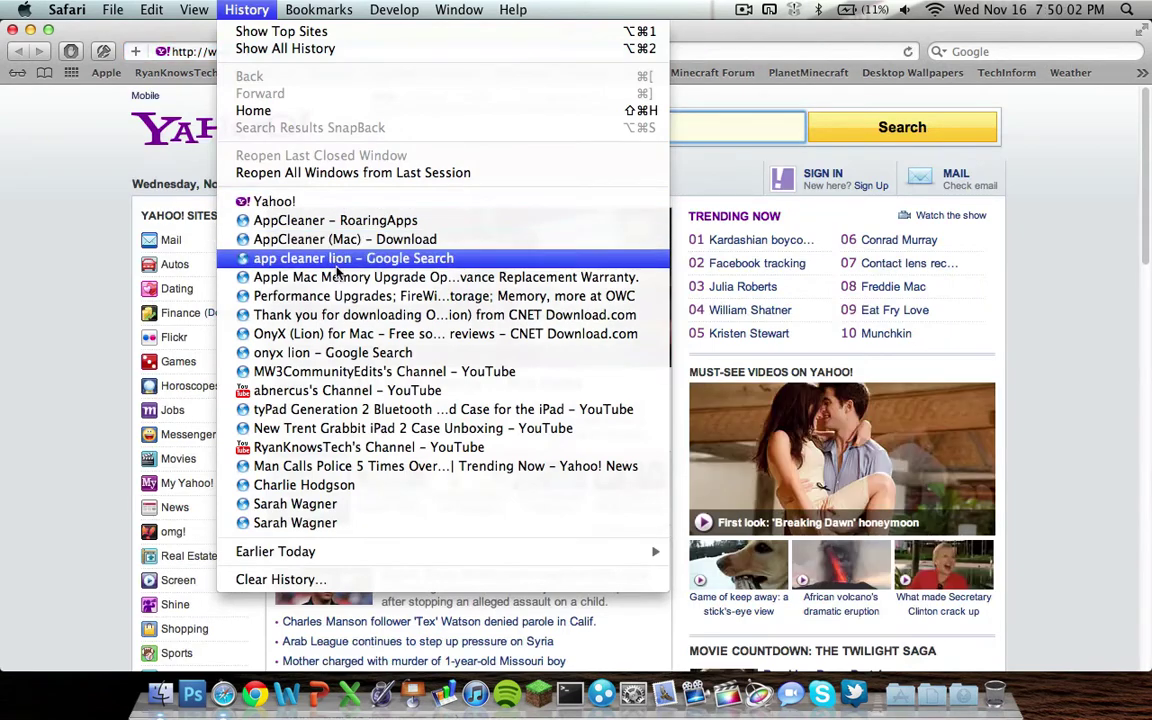
# Open the OWC performance upgrades page from Safari's browsing history and postpone the Adobe Flash Player update
pyautogui.click(338, 298)
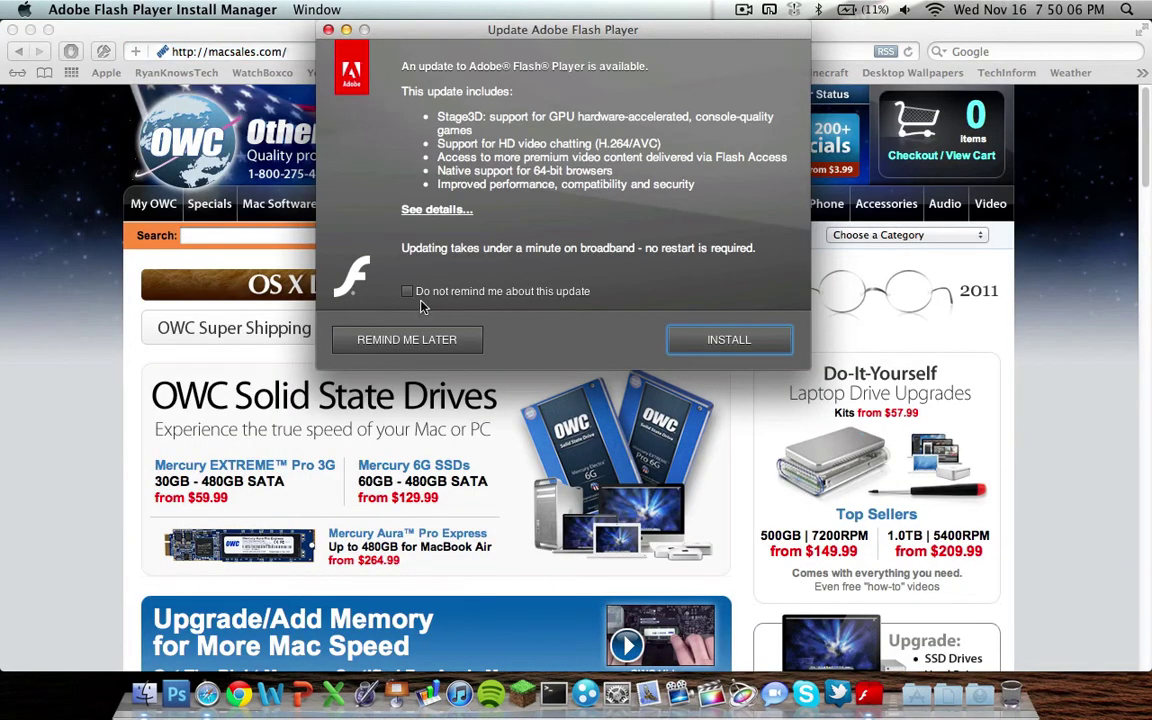
pyautogui.click(390, 340)
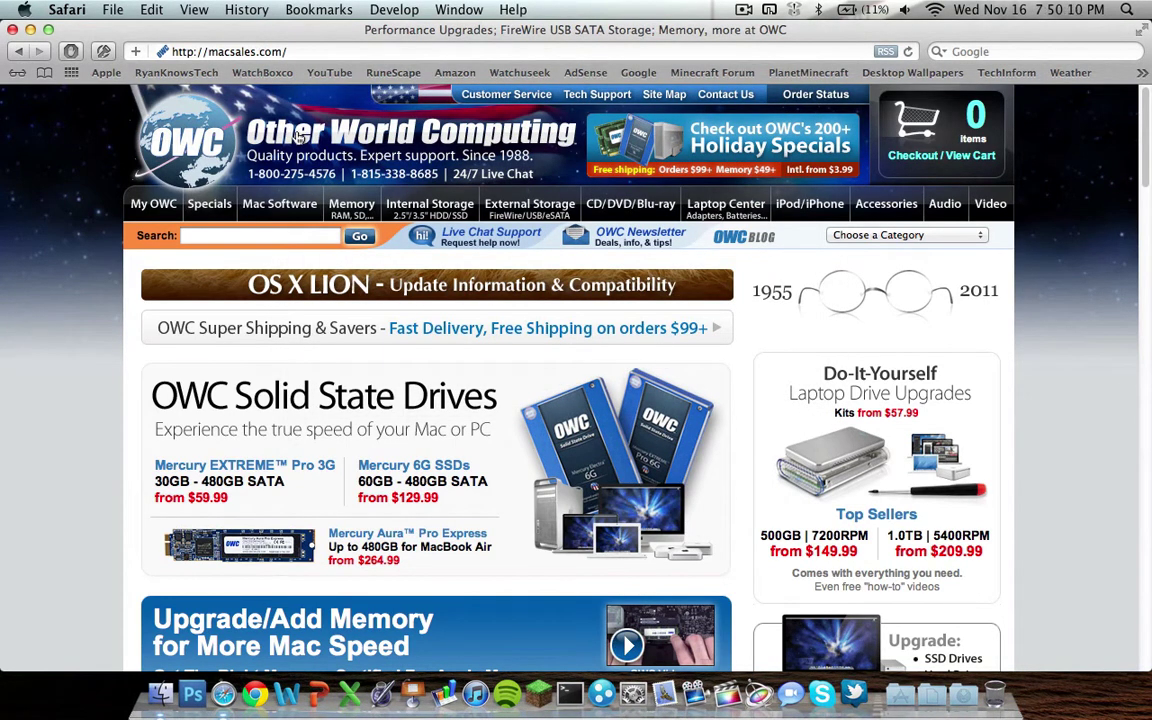
# Open OWC's MacBook & MacBook Pro memory upgrades page and look through the upgrade options for each model
pyautogui.click(348, 206)
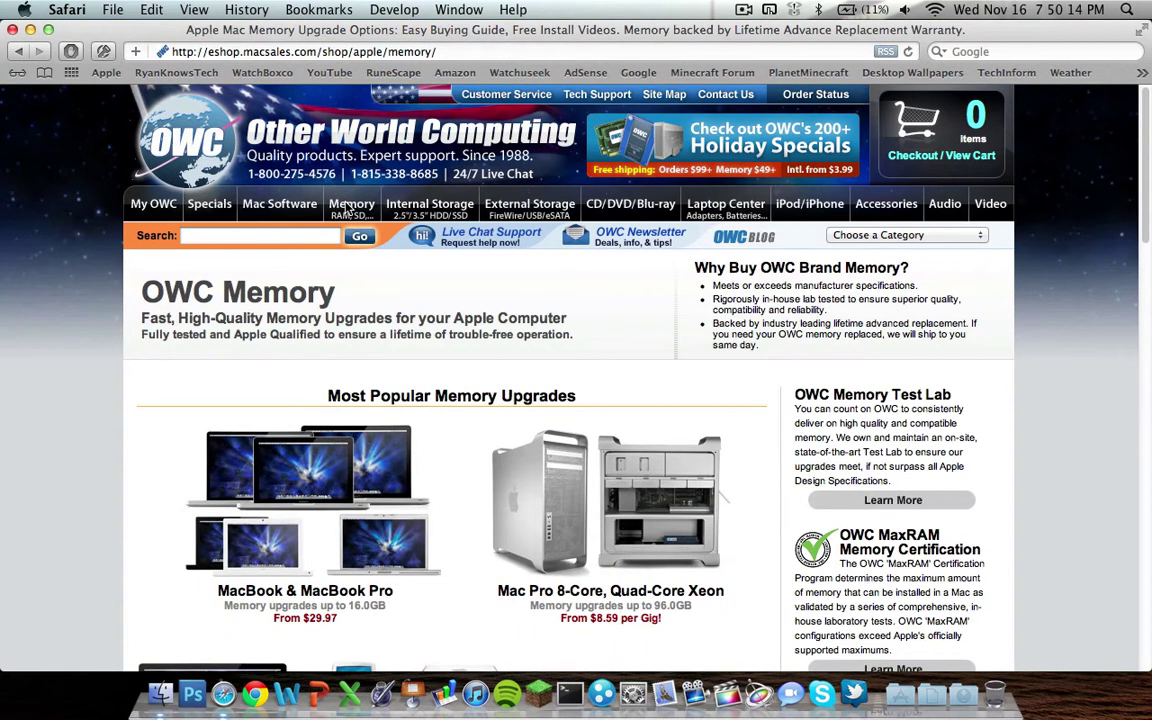
pyautogui.scroll(-5, 348, 206)
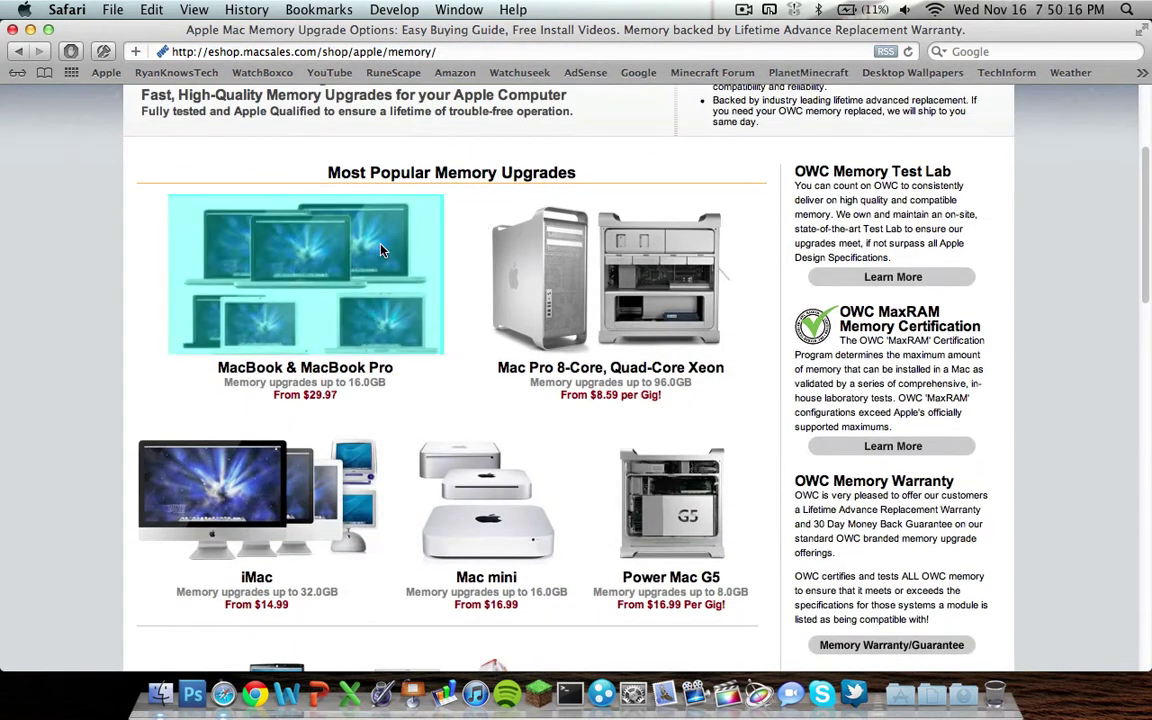
pyautogui.click(381, 250)
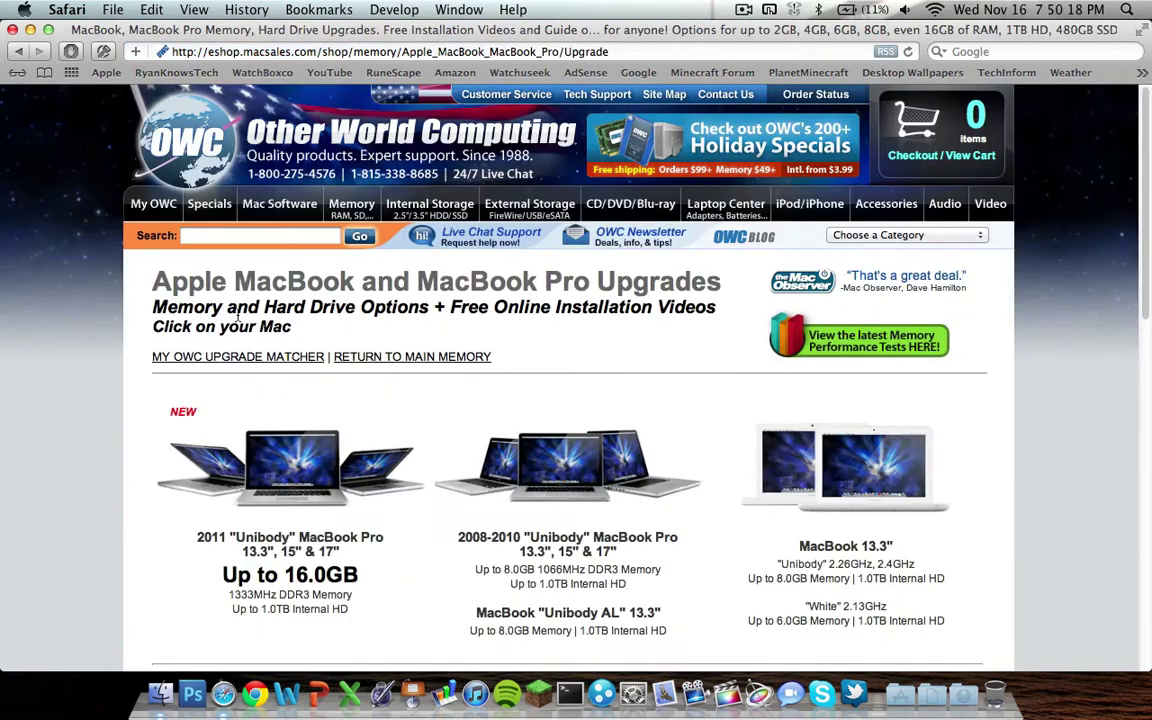
pyautogui.scroll(-1, 425, 344)
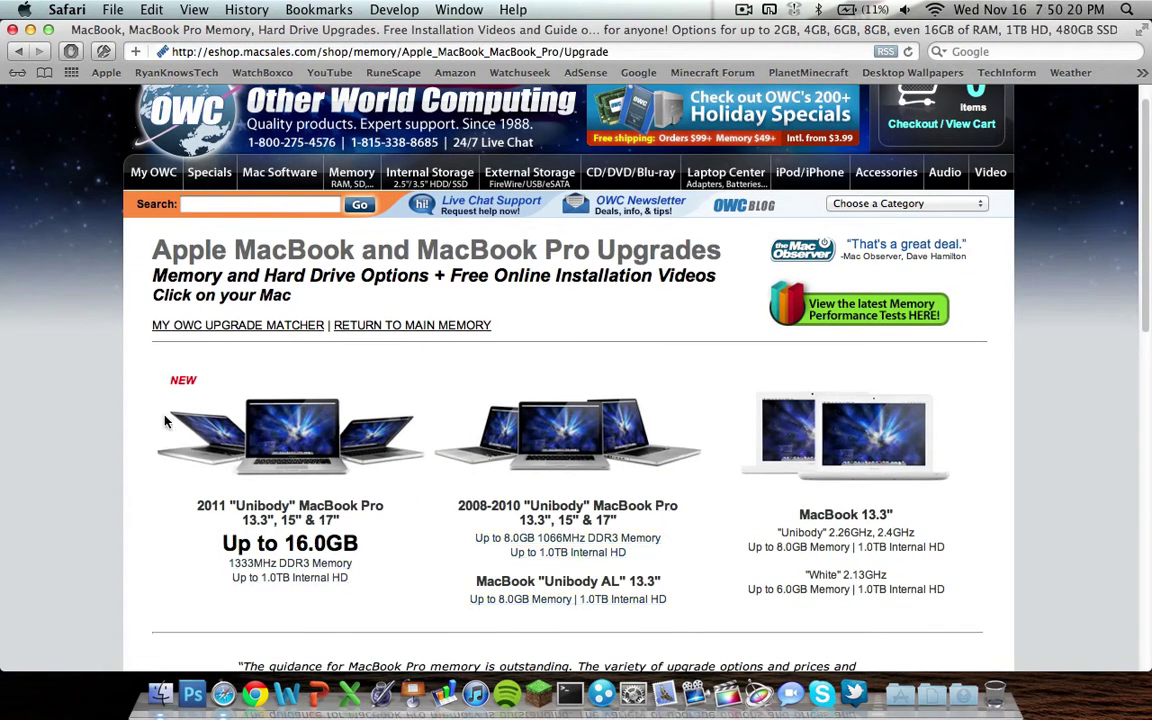
pyautogui.scroll(-1, 179, 543)
pyautogui.scroll(-3, 179, 543)
pyautogui.scroll(3, 179, 543)
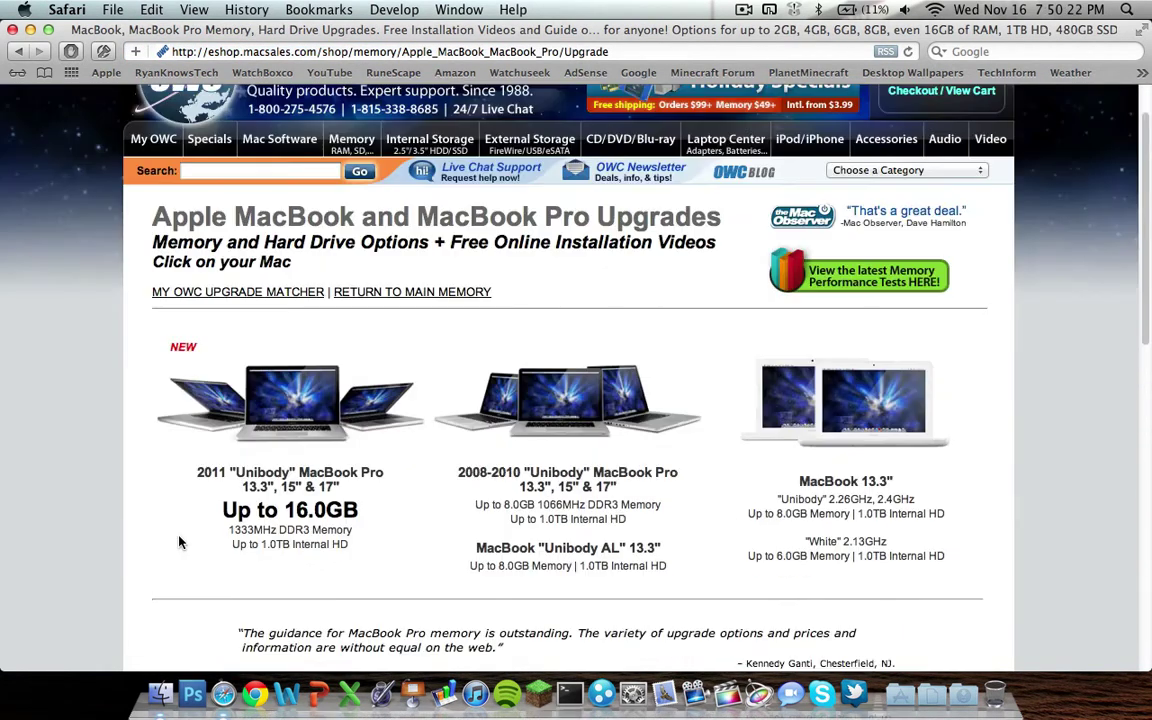
pyautogui.scroll(-6, 179, 543)
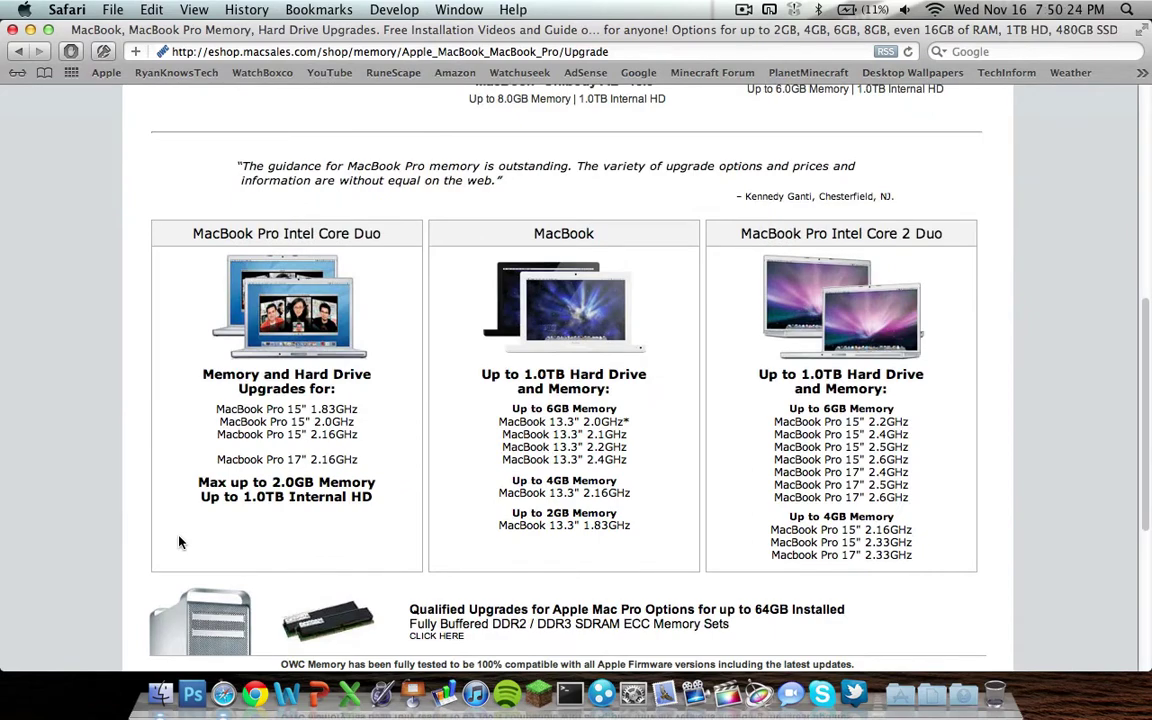
pyautogui.scroll(6, 179, 543)
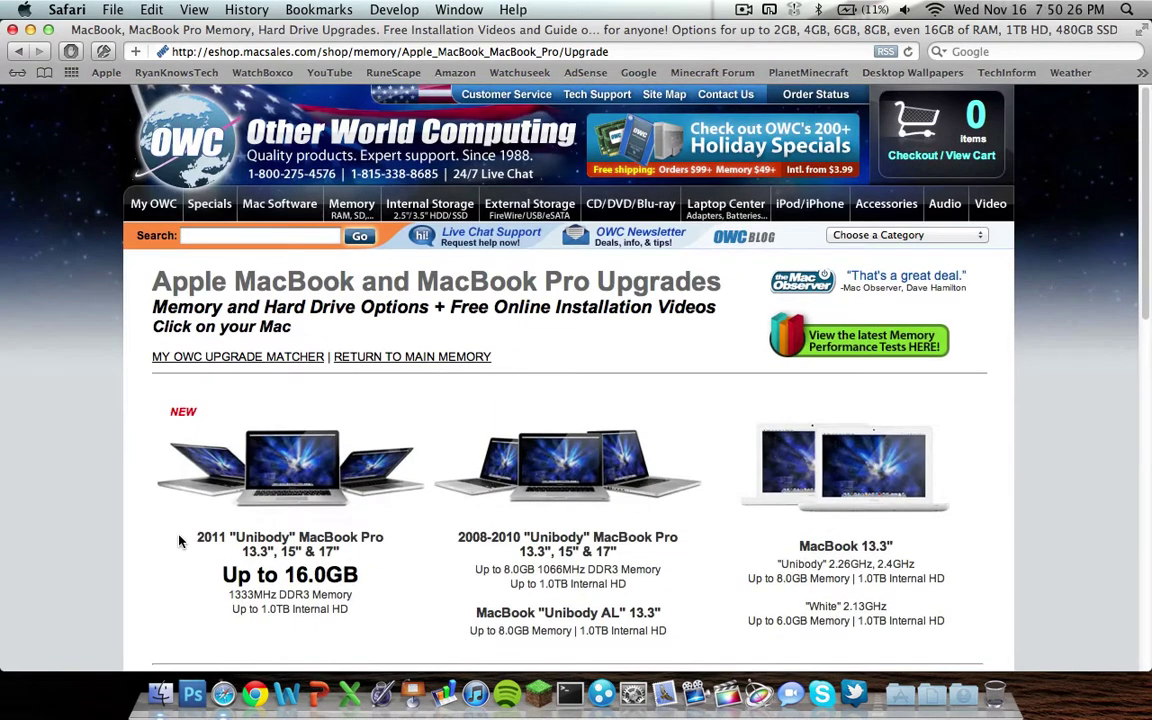
# Open the AppCleaner page on RoaringApps from the browsing history and launch AppCleaner from the Applications folder
pyautogui.click(246, 10)
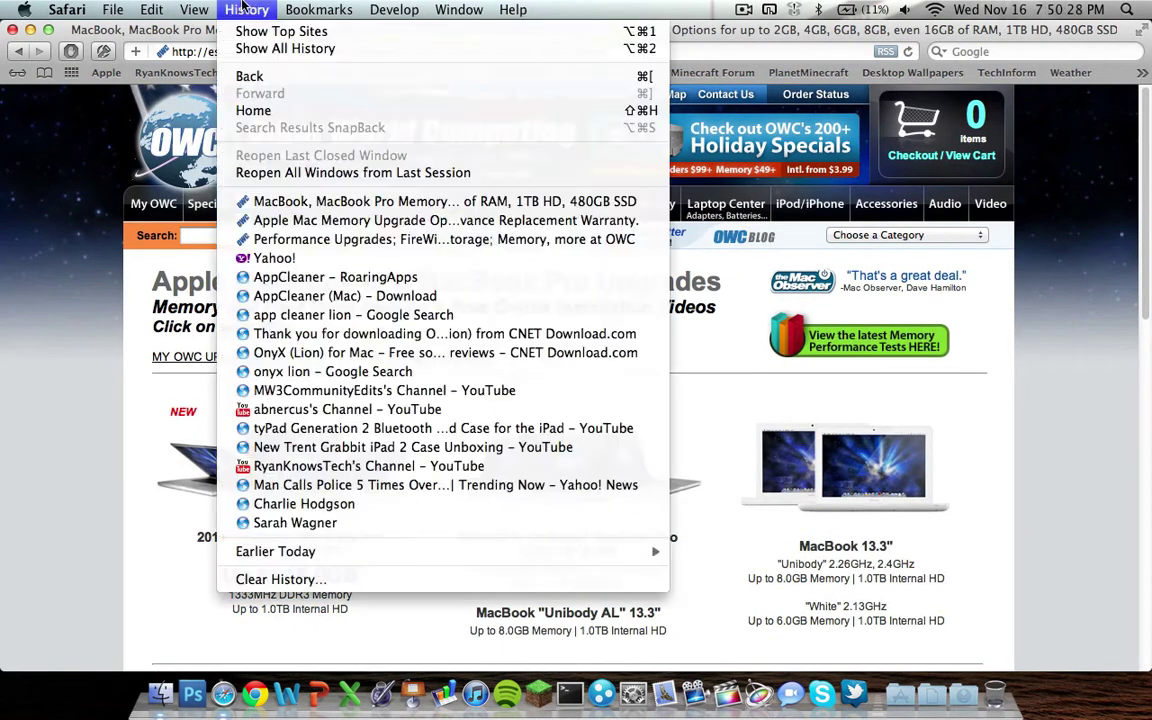
pyautogui.click(390, 279)
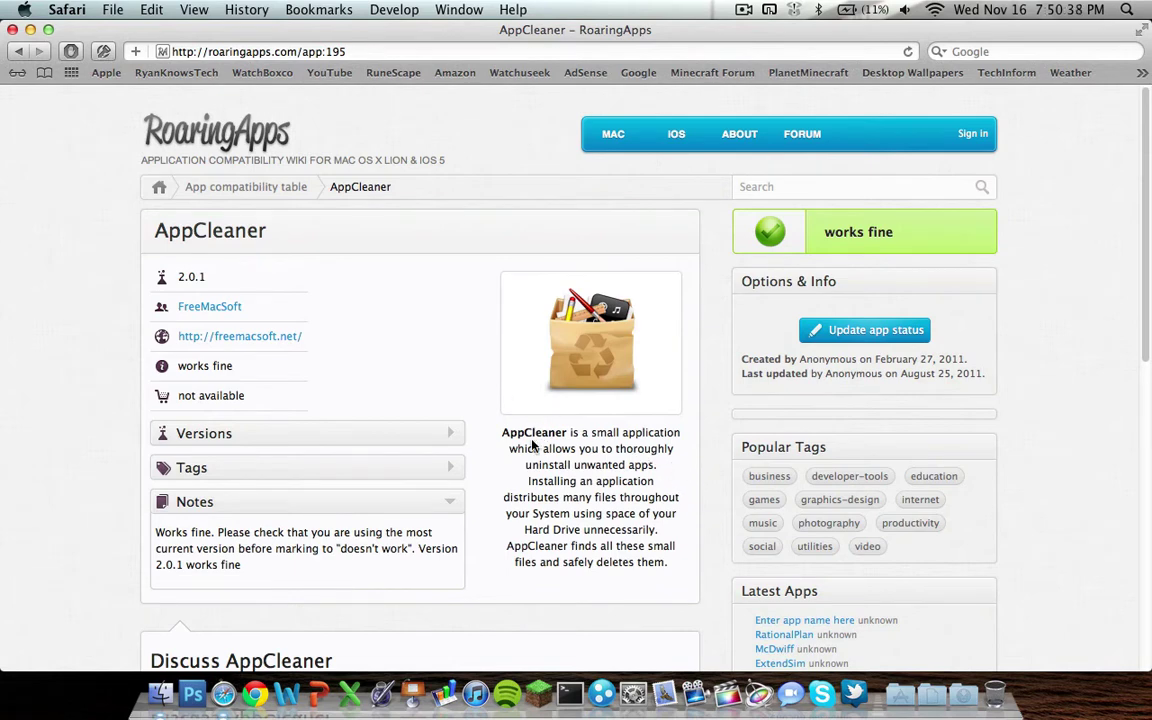
pyautogui.click(853, 692)
pyautogui.click(663, 545)
pyautogui.click(897, 700)
pyautogui.click(590, 335)
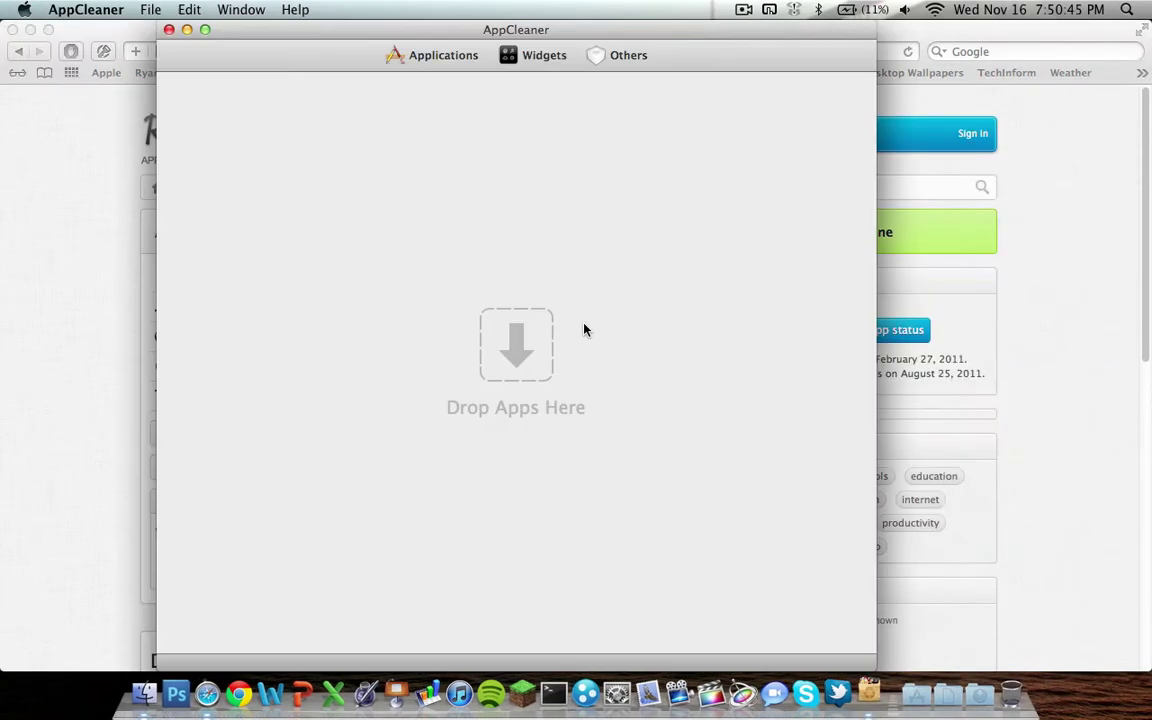
# Browse AppCleaner's list of installed applications, close AppCleaner and minimize the Safari window
pyautogui.click(424, 55)
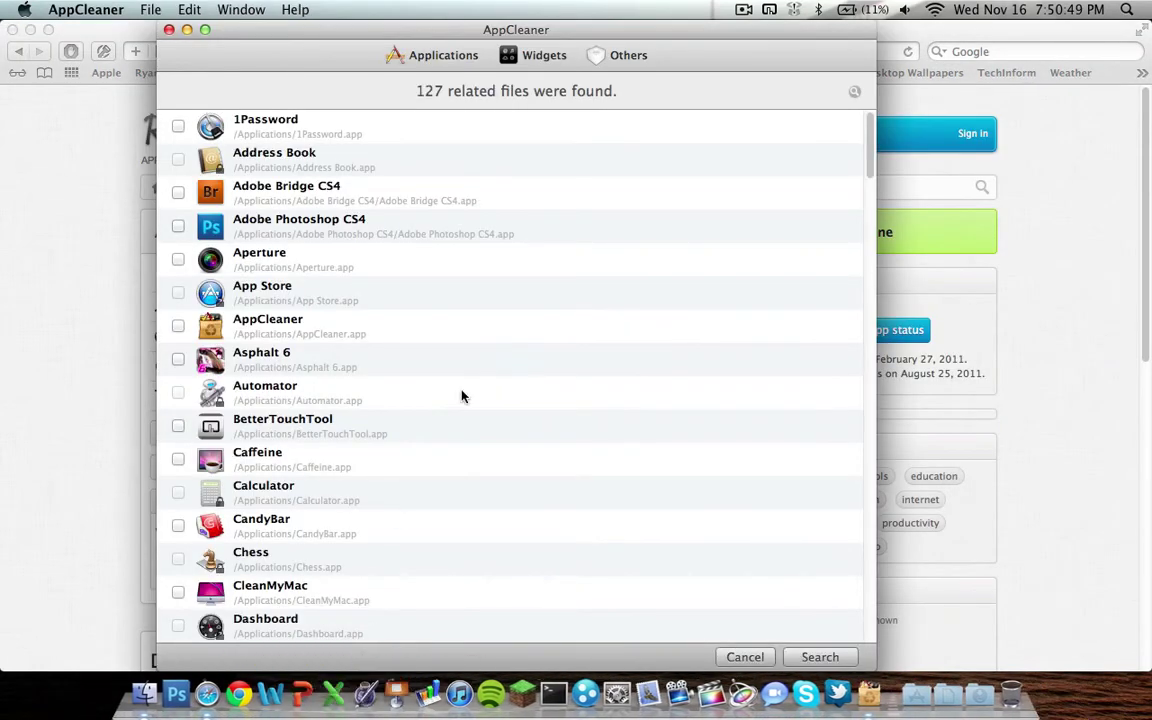
pyautogui.scroll(-10, 462, 396)
pyautogui.scroll(-8, 462, 396)
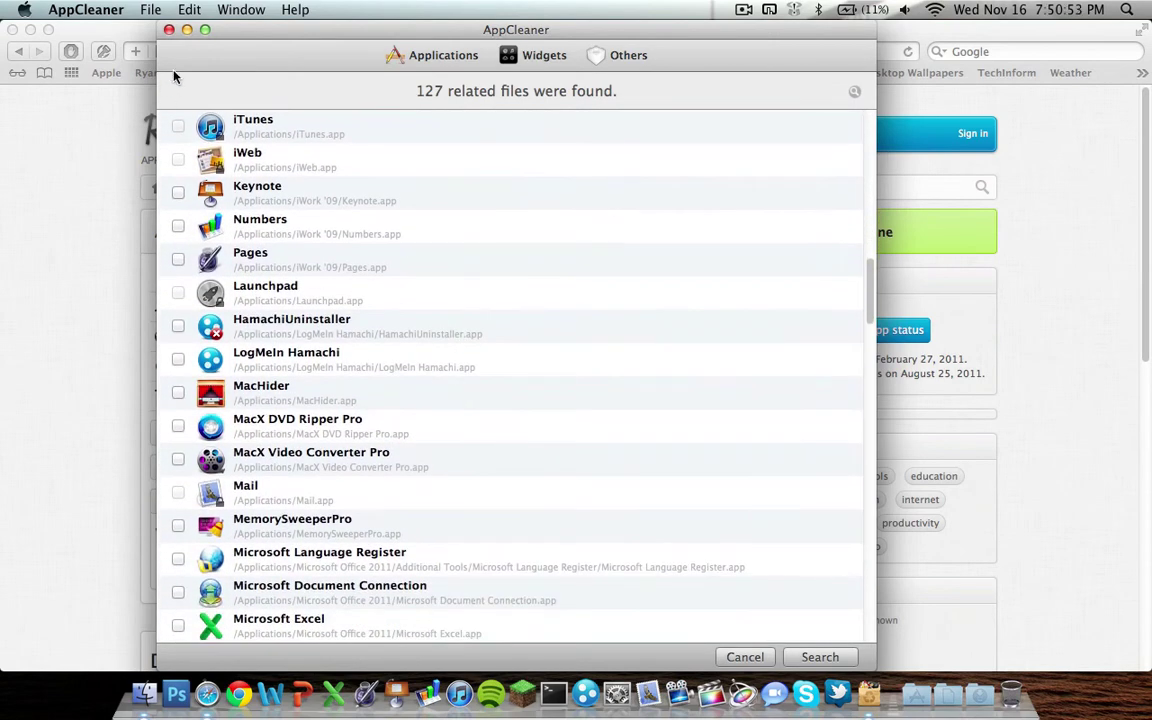
pyautogui.click(169, 30)
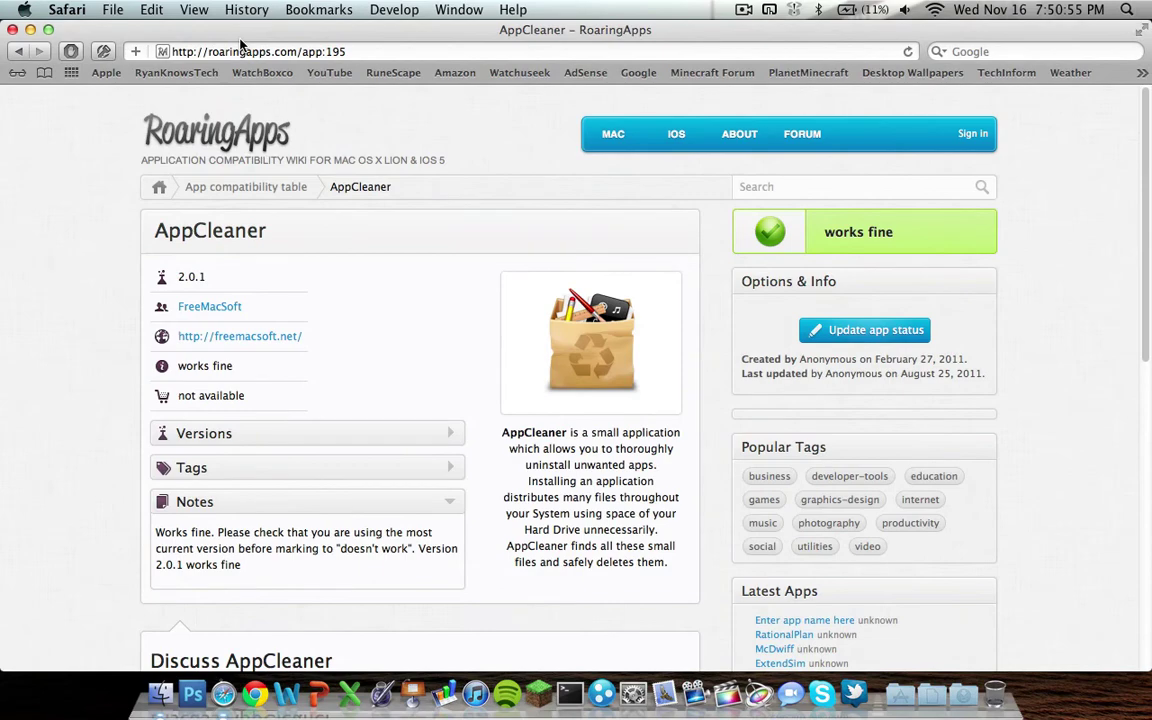
pyautogui.click(29, 30)
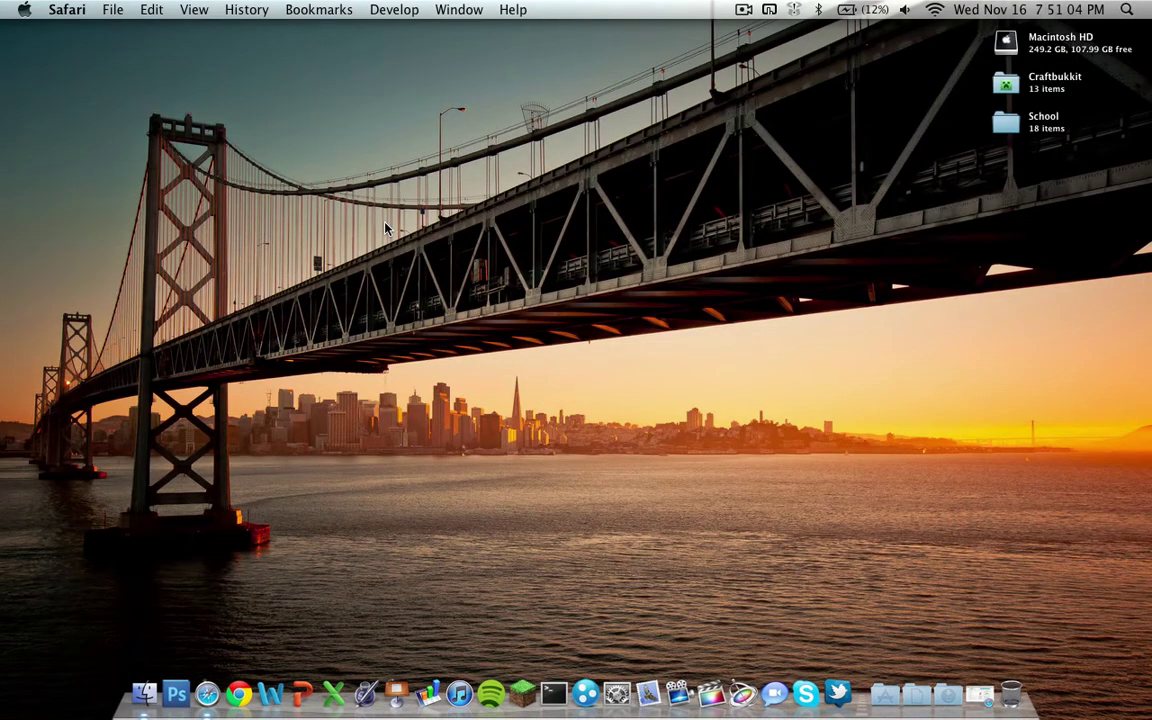